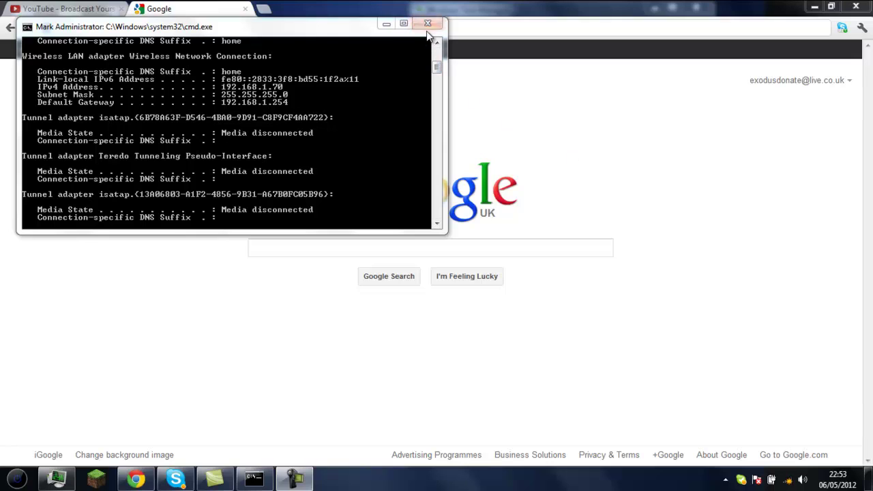
- Close the cmd.exe window showing the network adapter details, leaving Chrome's Google page
click(428, 25)
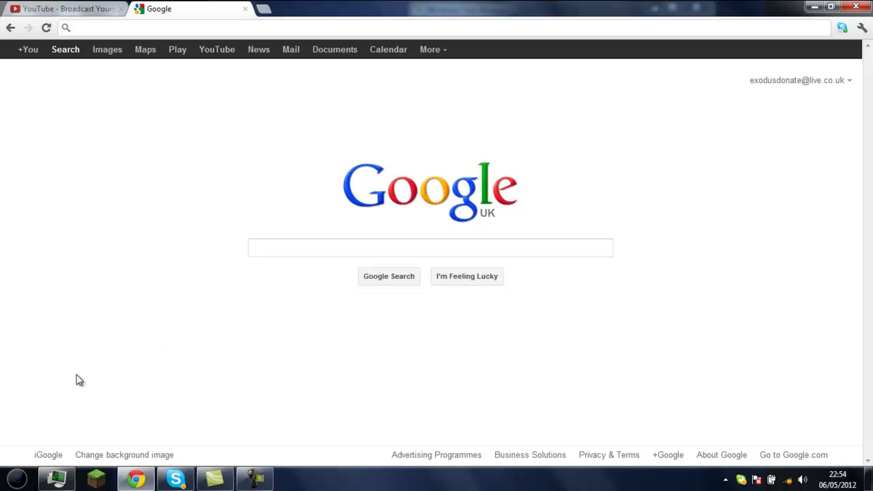
- Search for and launch cmd, then run ipconfig to list network adapter details
click(26, 478)
click(91, 445)
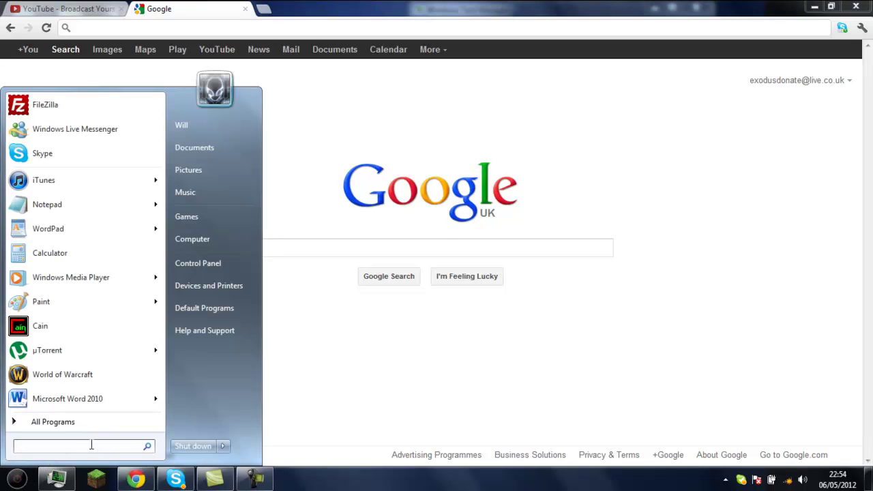
text(cmd)
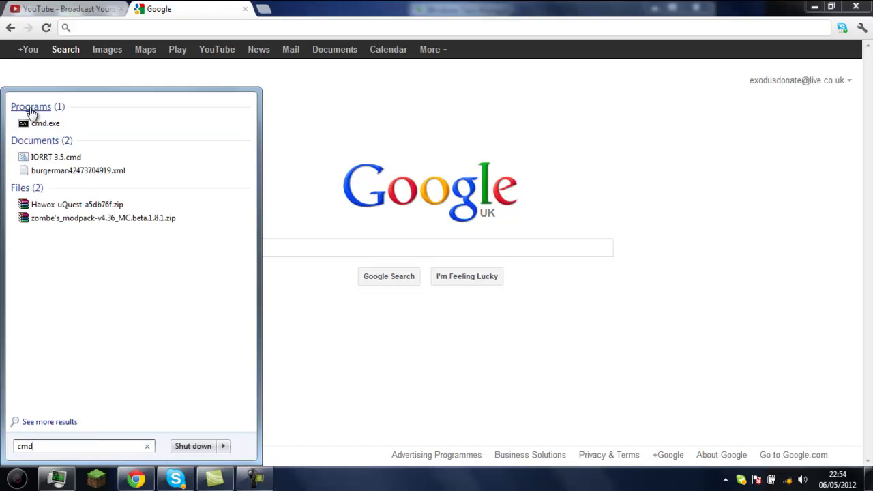
click(33, 121)
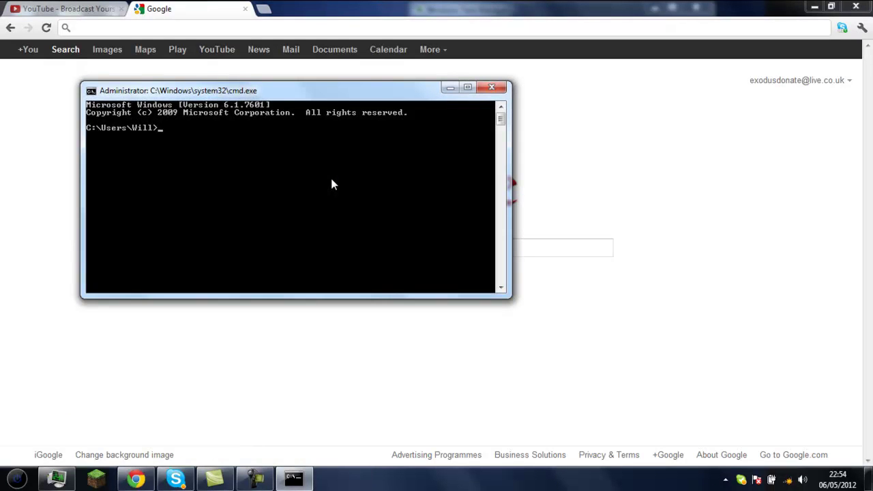
text(ipconfig)
key(Return)
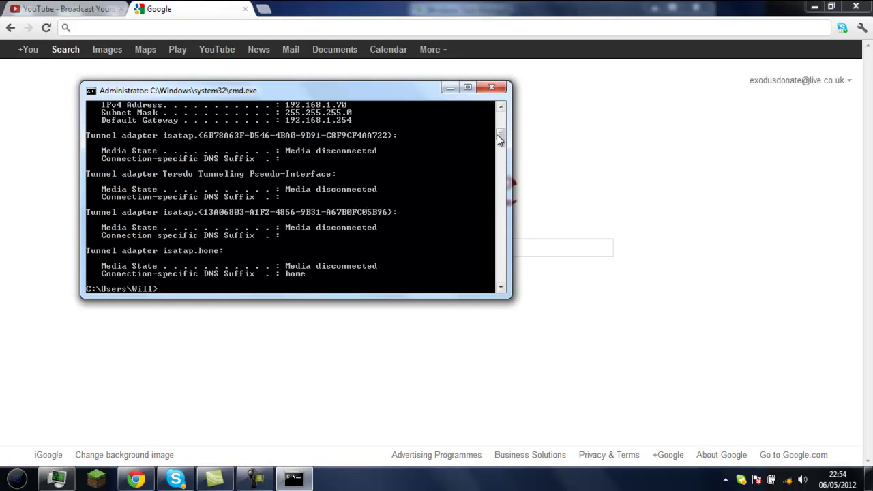
- Mark and copy the Default Gateway address 192.168.1.254, then return to Chrome
scroll(497, 131, up, 2)
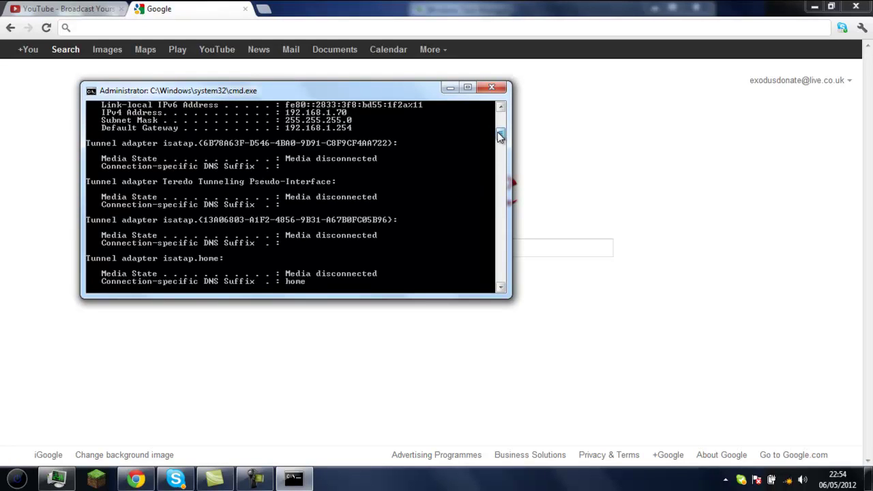
right_click(368, 173)
click(398, 177)
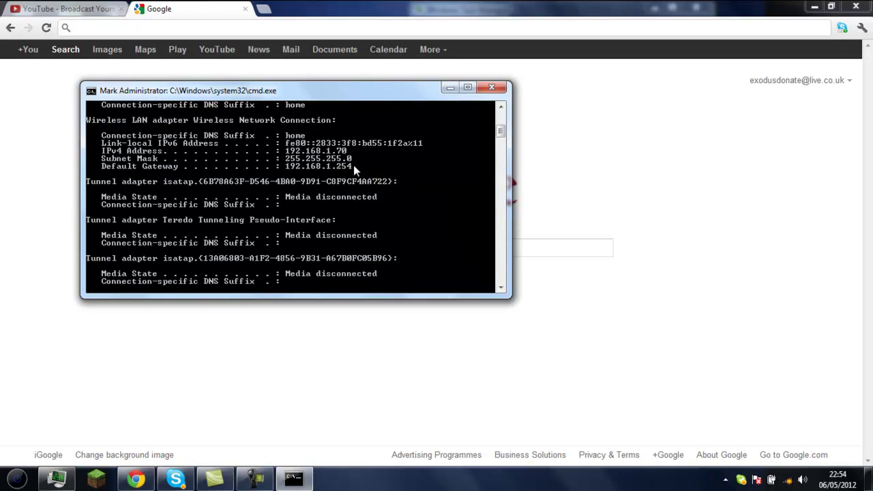
drag(353, 165, 345, 165)
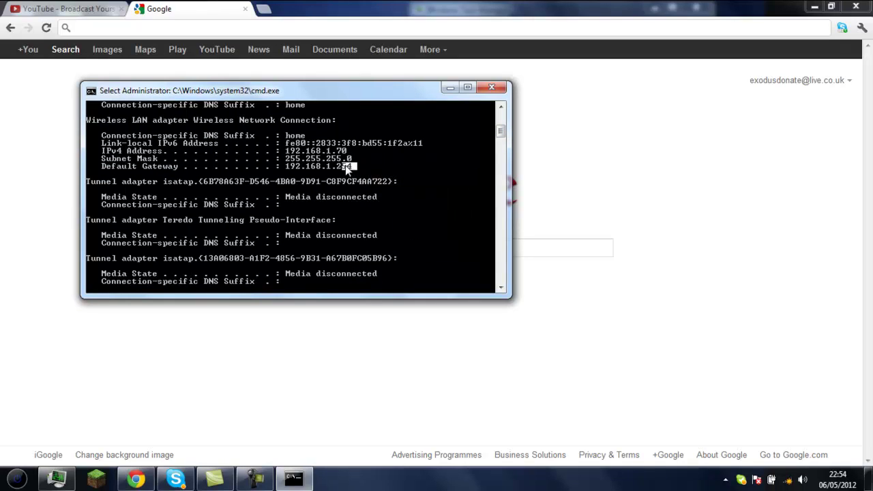
key(Return)
right_click(291, 167)
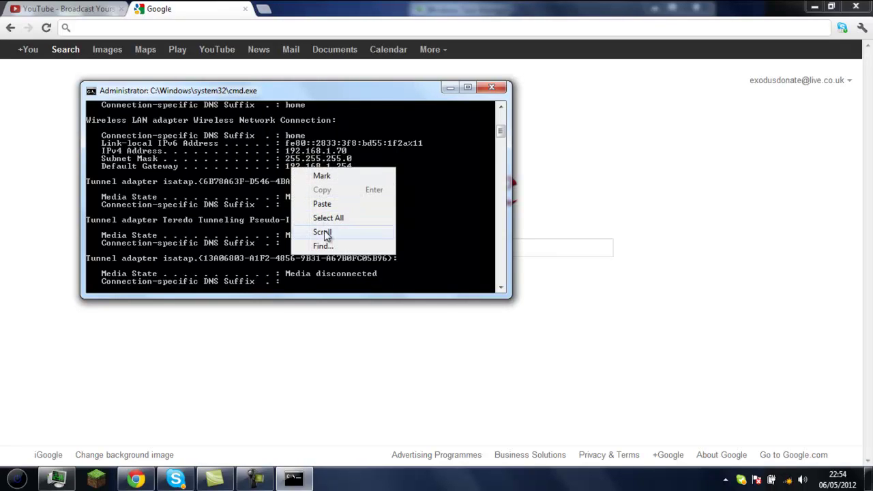
click(266, 163)
right_click(327, 166)
click(342, 176)
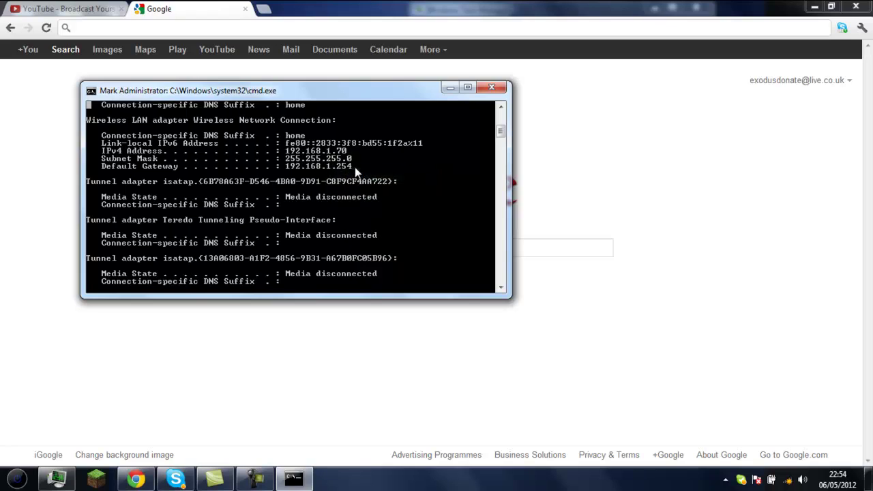
drag(355, 168, 289, 169)
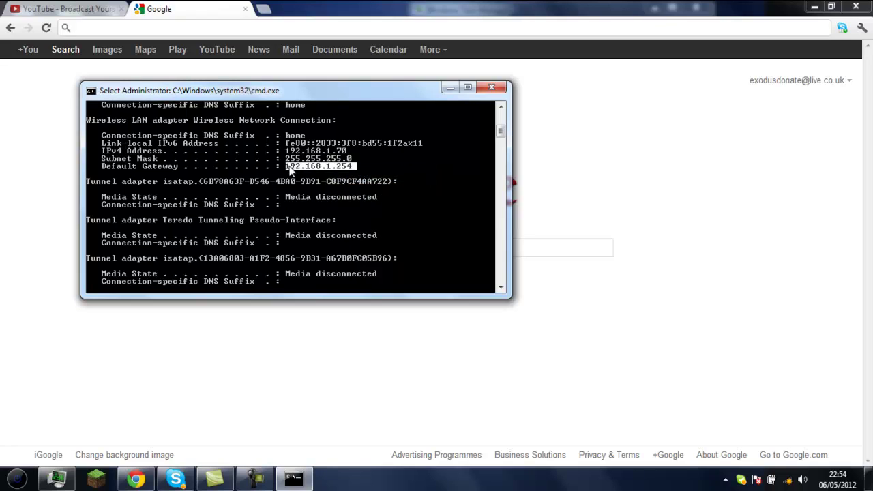
key(Return)
click(617, 165)
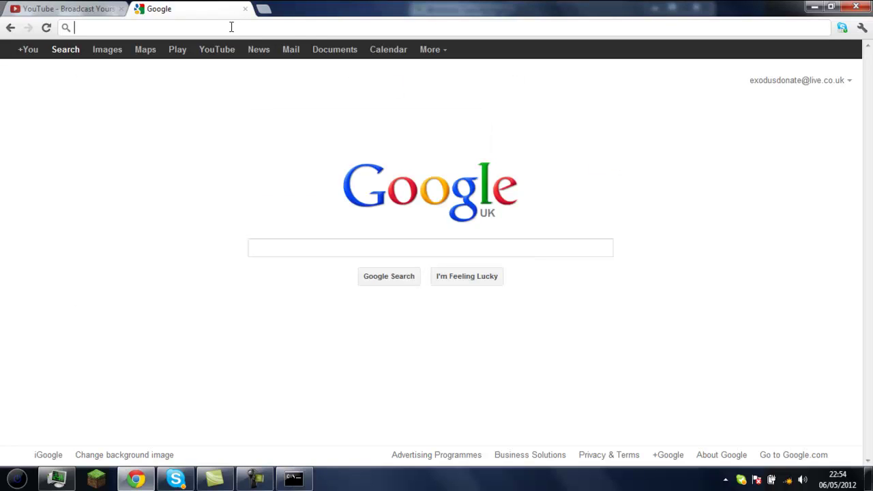
- Load the router's page by pasting 192.168.1.254 into the address bar
text(192.168.1.254)
key(Return)
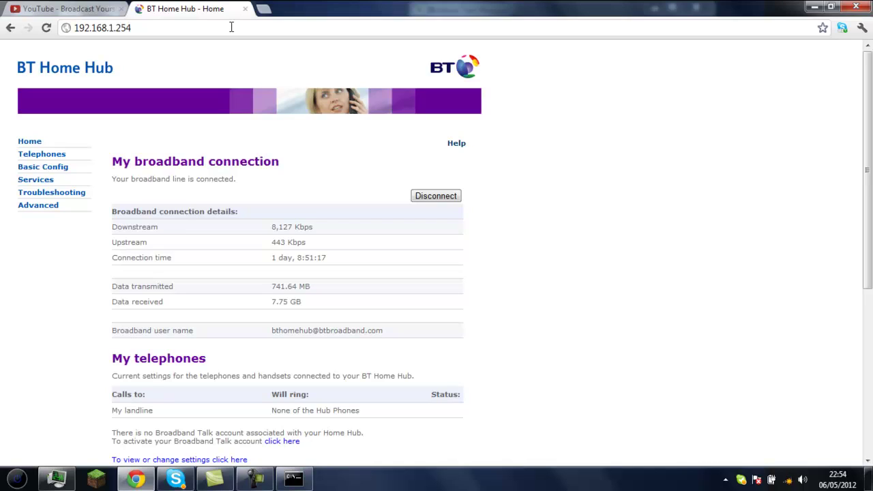
double_click(139, 176)
click(139, 176)
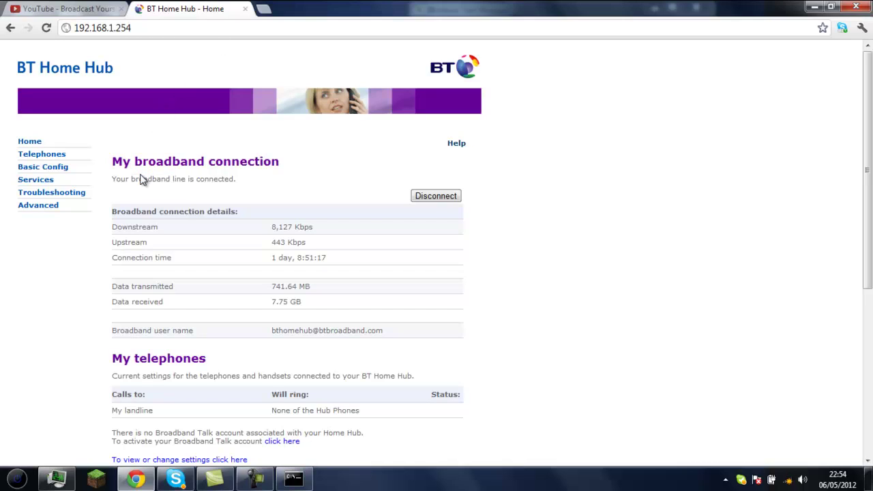
- Sign in to Advanced settings as admin with the administrator password, declining to save it
click(41, 207)
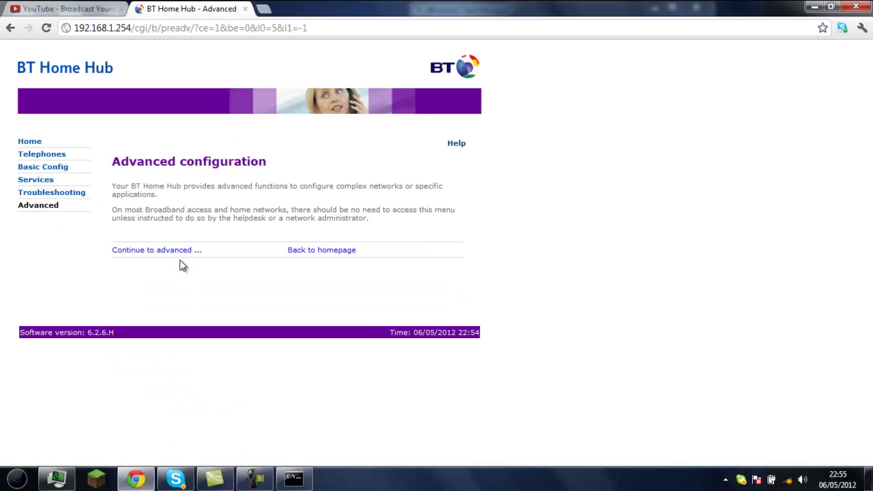
click(176, 252)
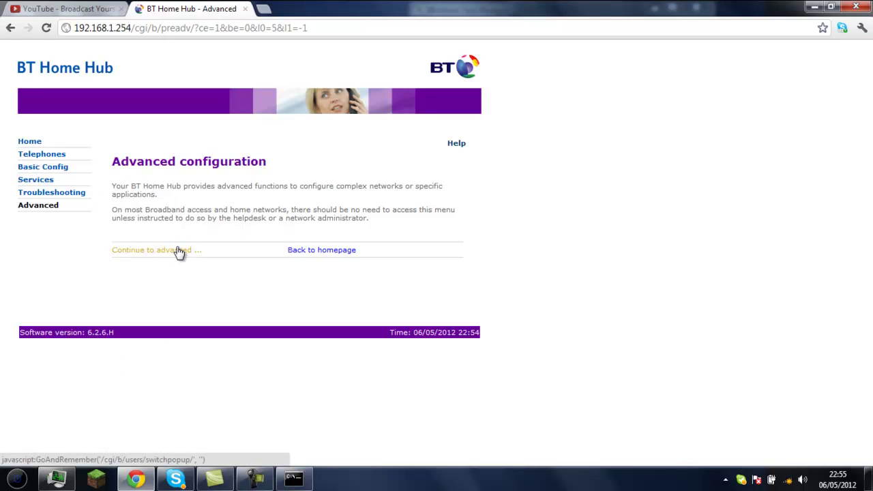
text(admin)
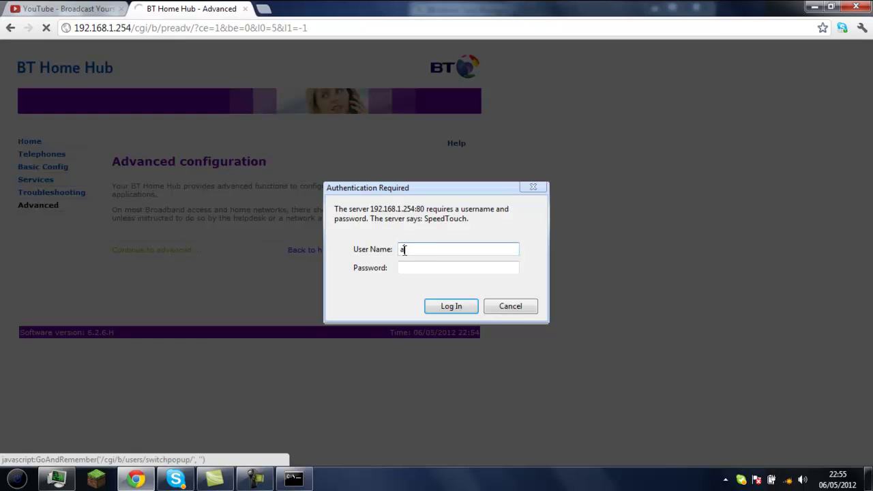
click(474, 268)
text(******)
key(Return)
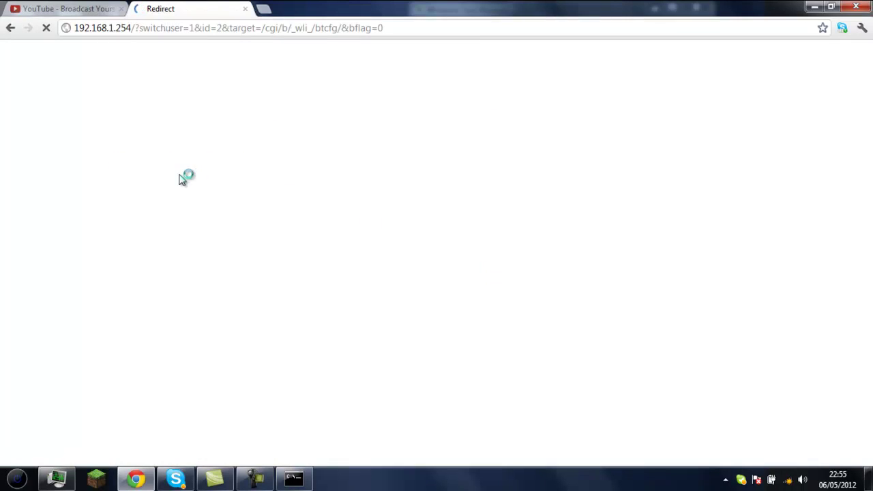
click(307, 58)
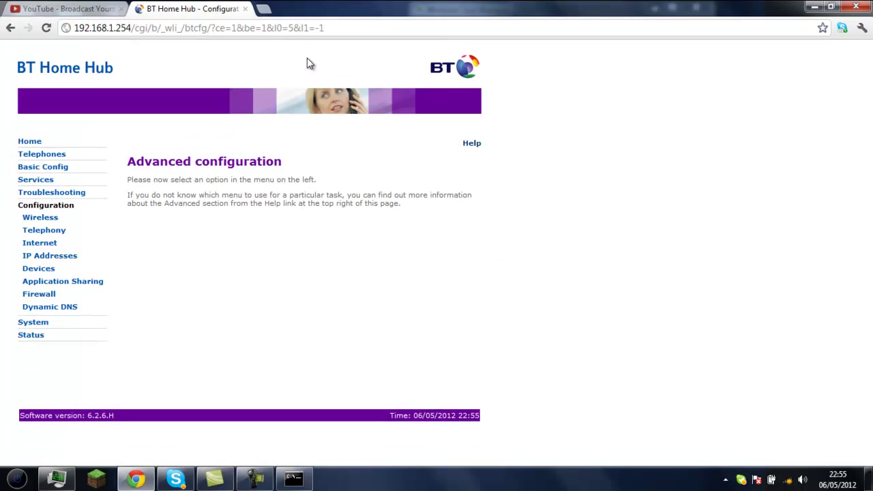
- Under Game & Application Sharing, create application Minecraft_Server using Manual Entry of Port Maps
click(73, 285)
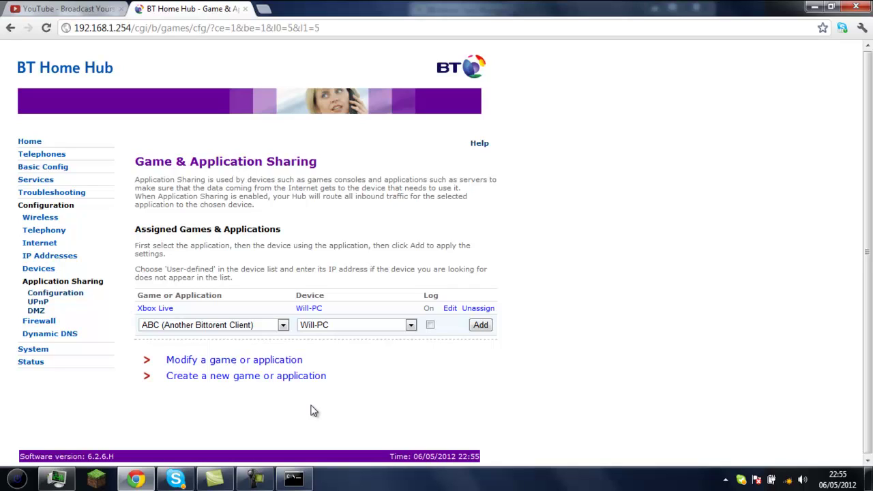
click(291, 379)
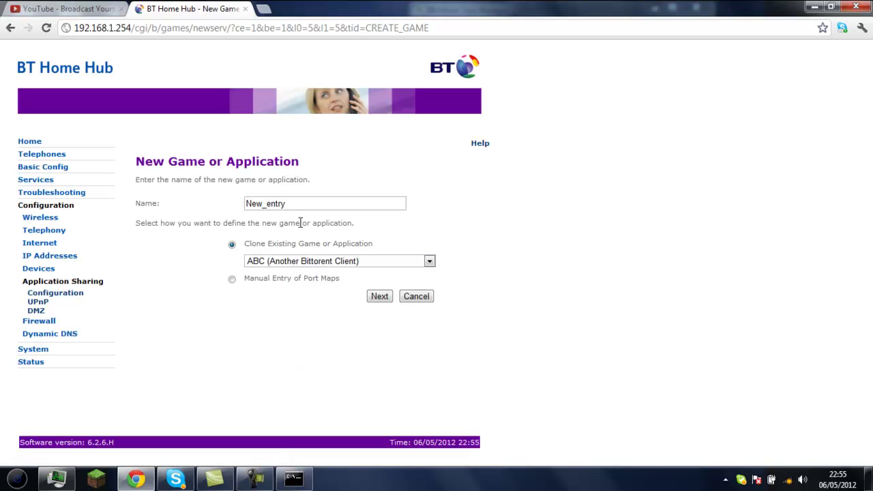
double_click(300, 206)
key(BackSpace)
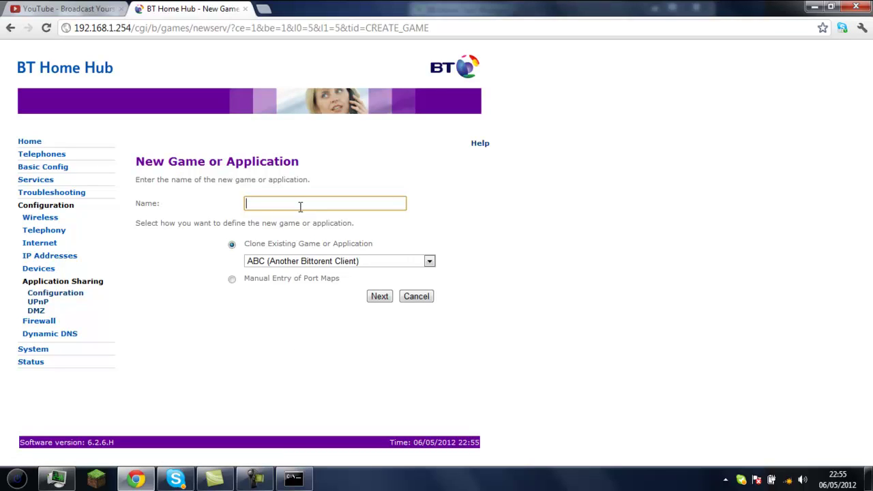
text(Minecraft_Server)
click(232, 278)
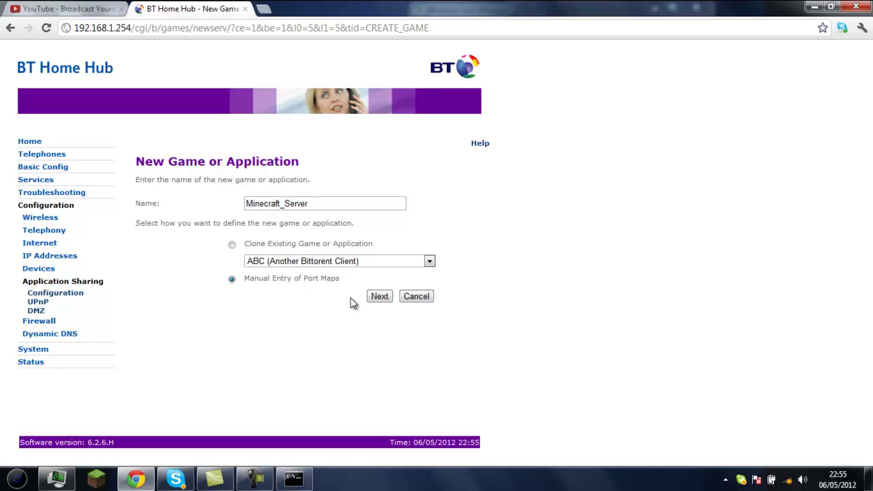
click(377, 297)
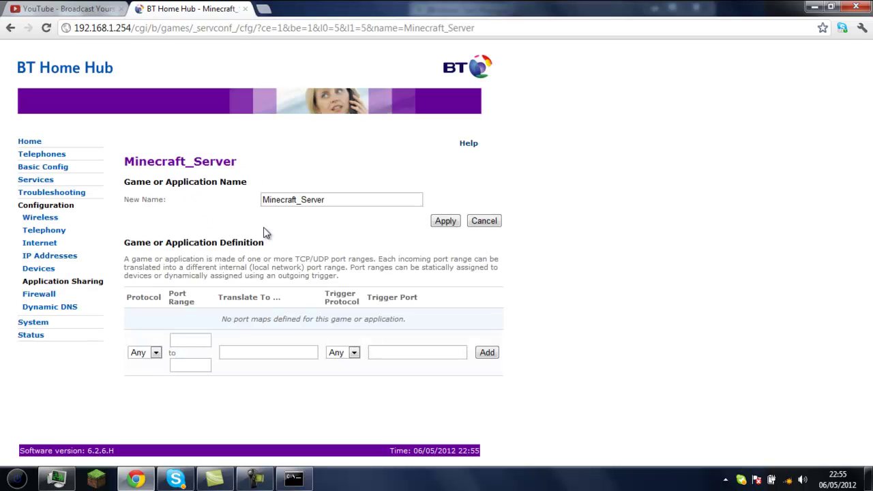
- Fill in port range 25565 to 25565, translated to port 25565
click(193, 342)
click(193, 343)
click(196, 324)
double_click(195, 342)
click(193, 355)
click(195, 366)
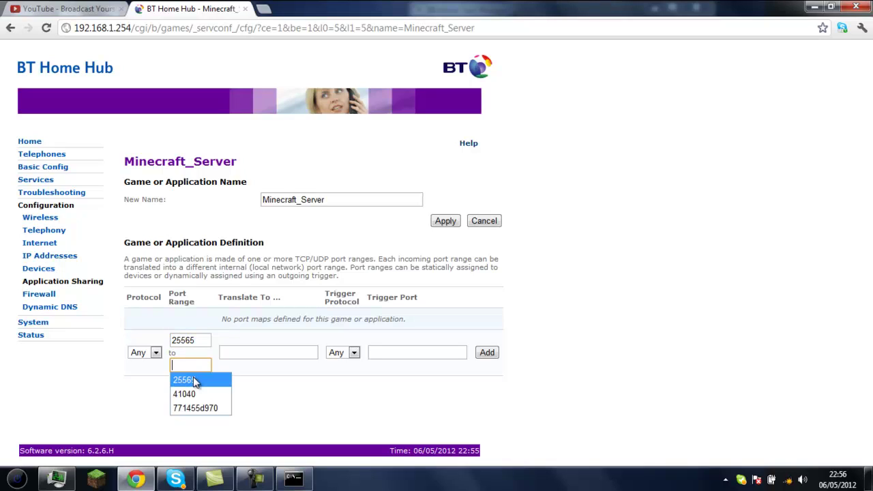
click(193, 378)
click(234, 352)
click(234, 366)
click(263, 318)
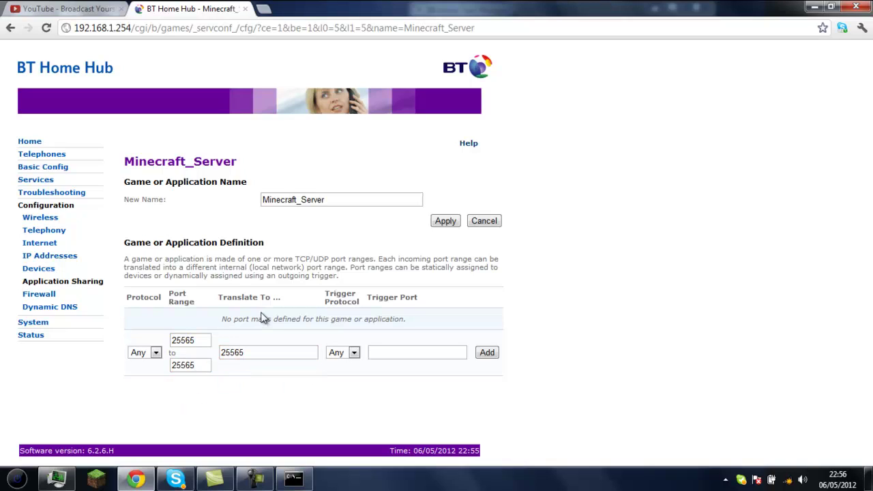
- Recheck the 25565 values, add the TCP and UDP port maps, and return to Application Sharing
double_click(203, 339)
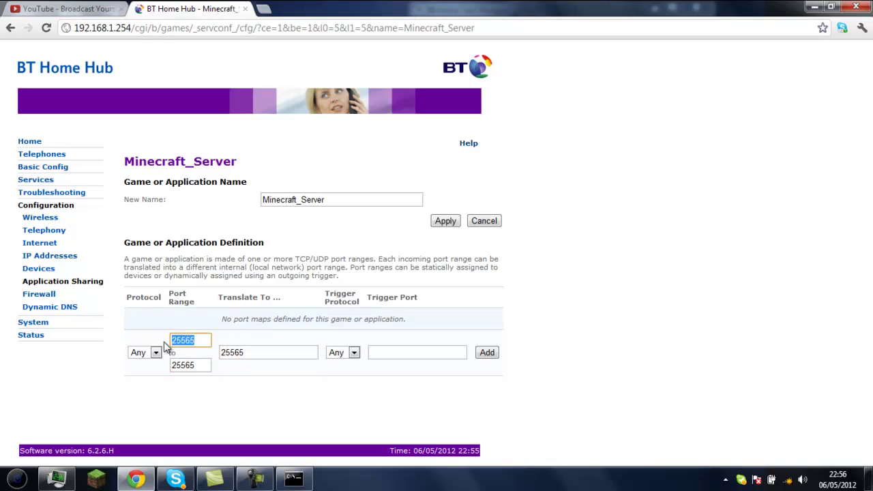
click(230, 405)
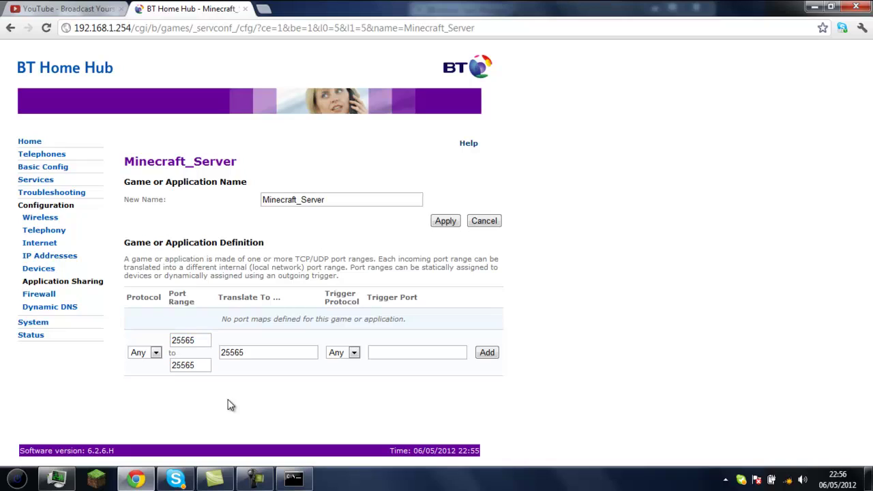
double_click(207, 363)
click(234, 362)
drag(255, 349, 217, 339)
click(230, 318)
double_click(253, 353)
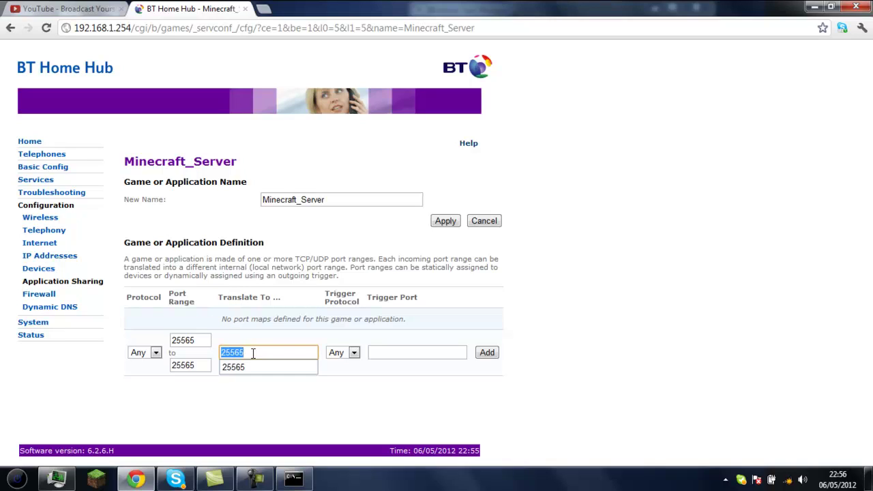
click(253, 352)
double_click(253, 352)
click(266, 335)
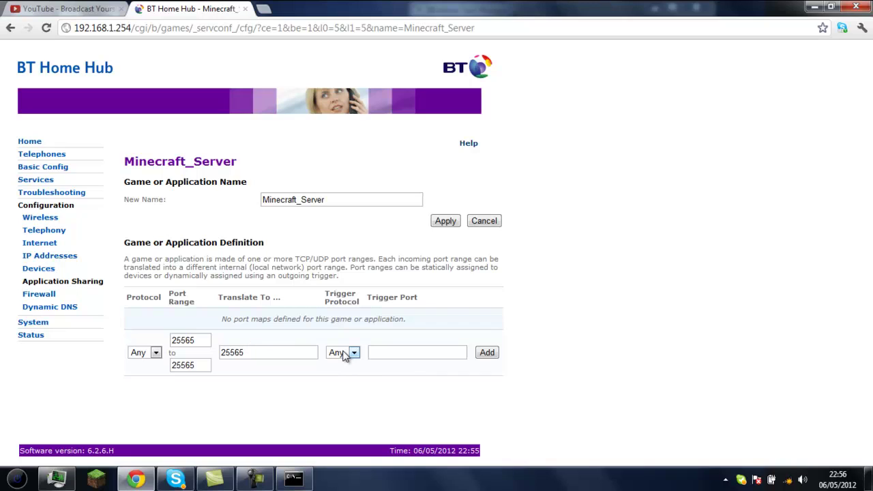
click(496, 359)
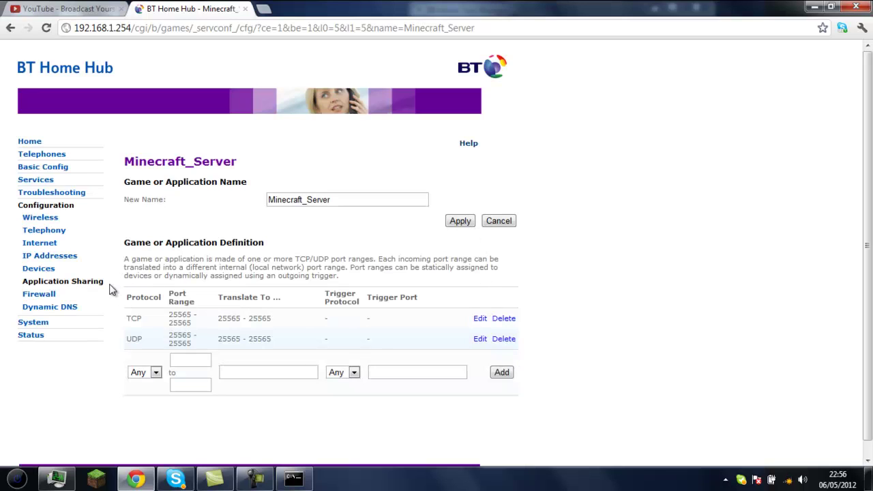
click(89, 284)
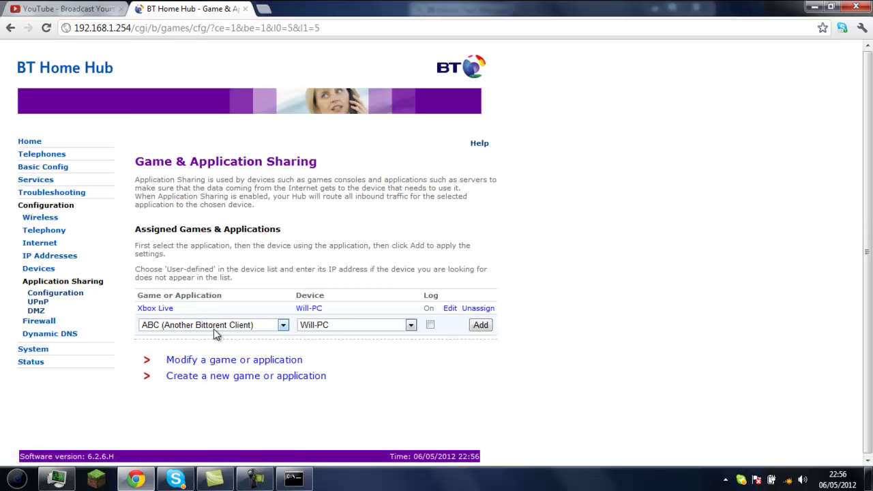
- Assign Minecraft_Server to the PC with Log ticked
click(213, 329)
text(min)
key(Return)
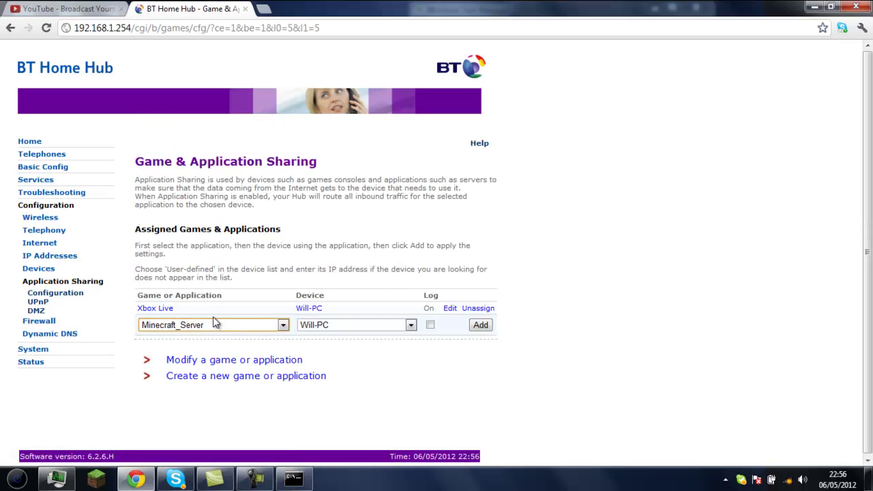
click(430, 325)
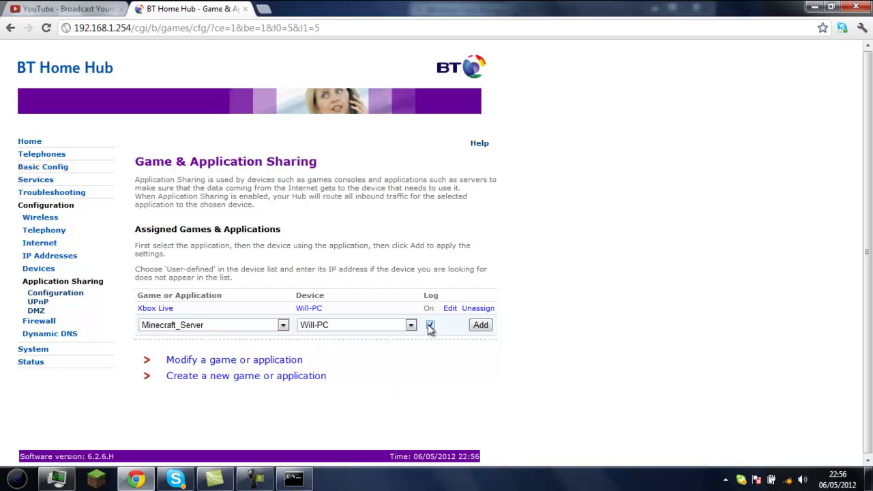
click(480, 326)
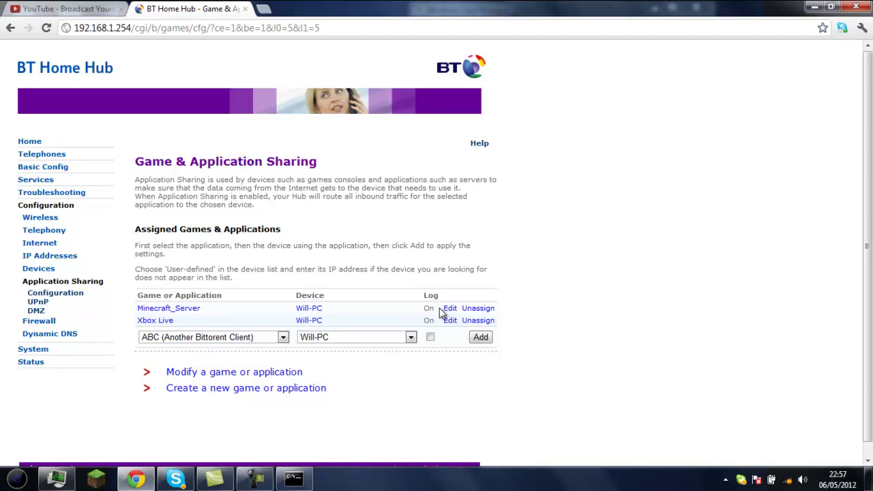
- Highlight the sharing page's explanation text twice, clearing the selection each time
drag(493, 273, 136, 155)
click(138, 156)
drag(490, 276, 356, 395)
click(360, 402)
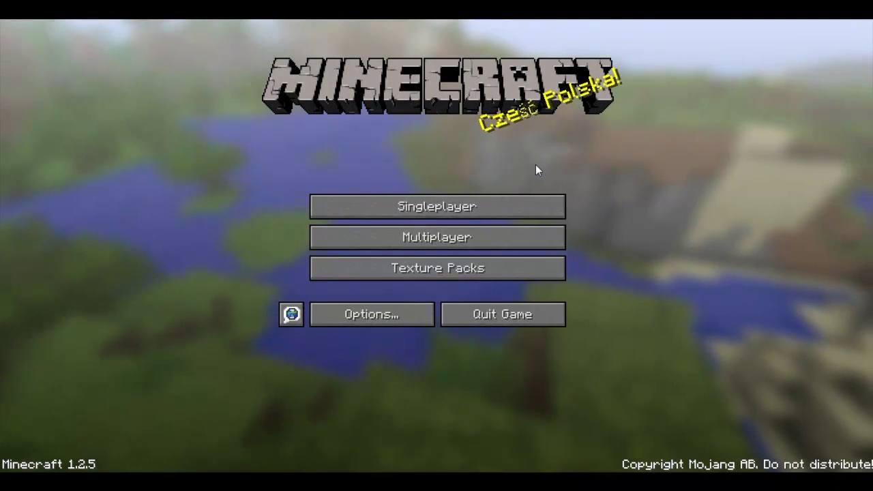
- Join the server via Multiplayer > Direct Connect using the home public IP address
click(505, 237)
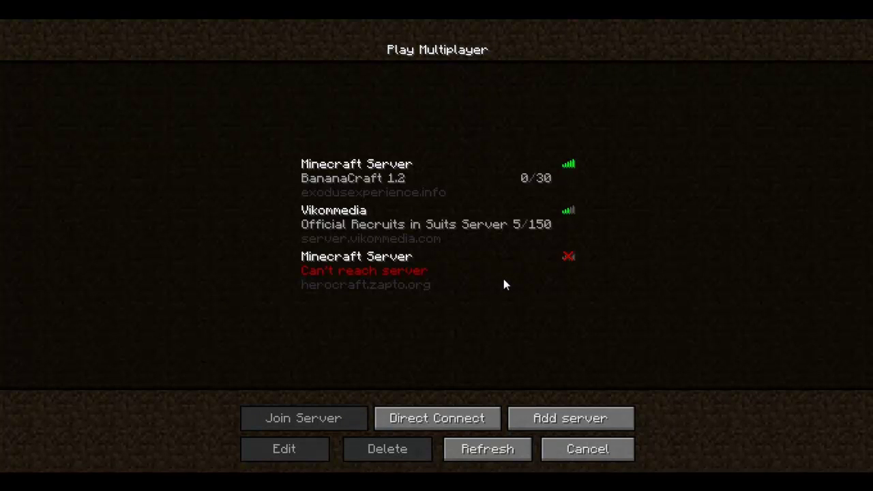
click(468, 419)
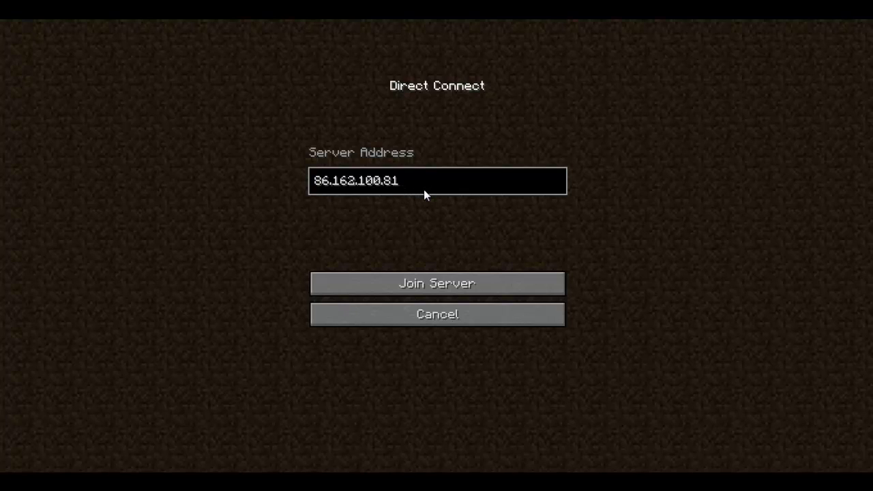
click(380, 290)
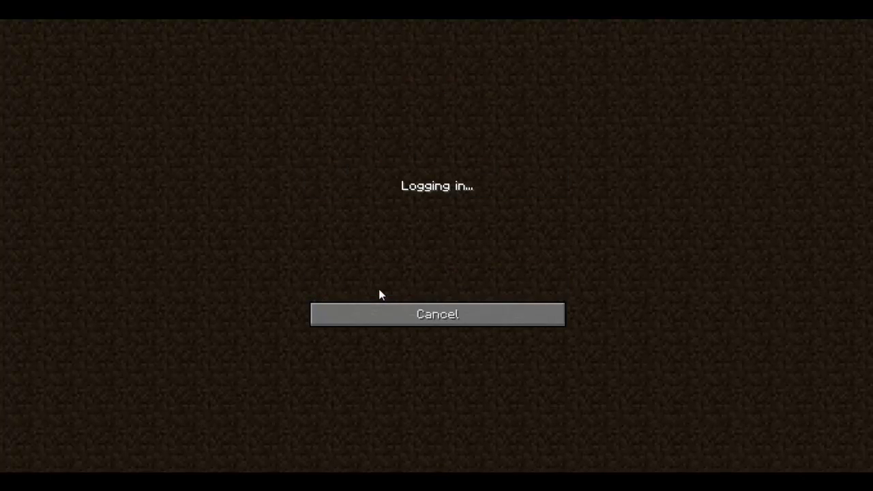